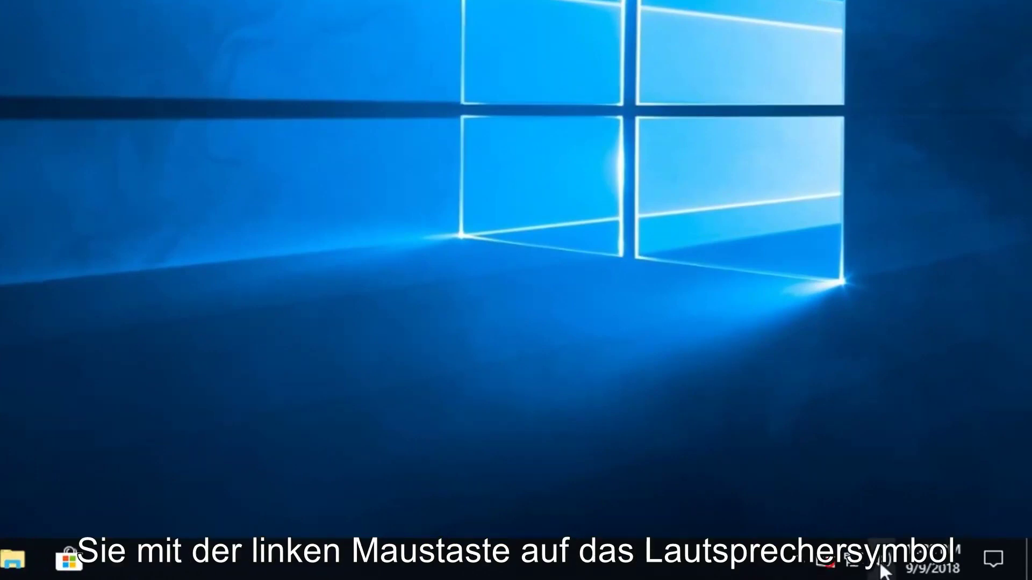
Drop the speaker volume to about 52 from the taskbar, then raise it back to about 92
{"action": "left_click", "coordinate": [876, 558]}
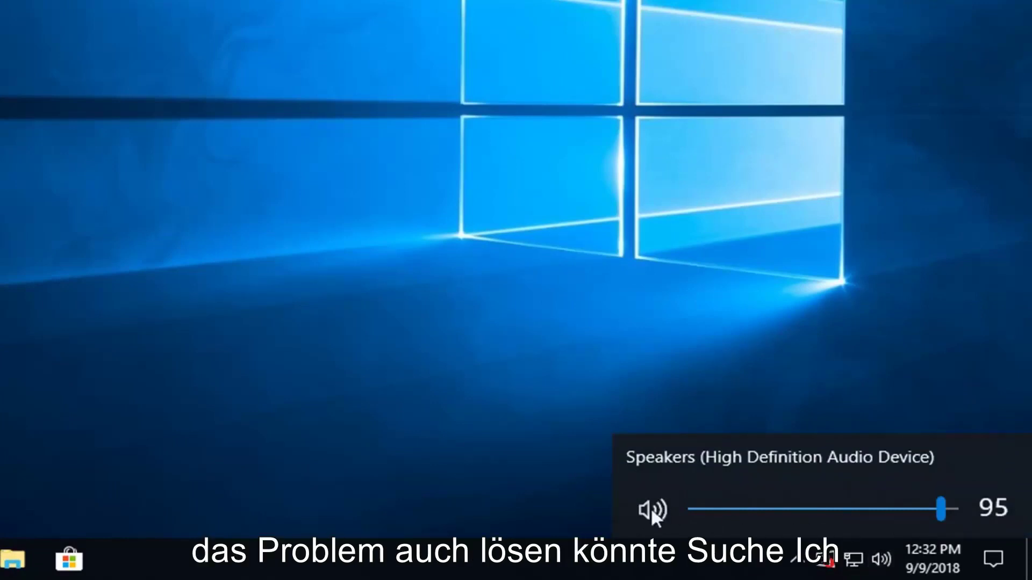
{"action": "left_click", "coordinate": [828, 509]}
{"action": "left_click", "coordinate": [932, 511]}
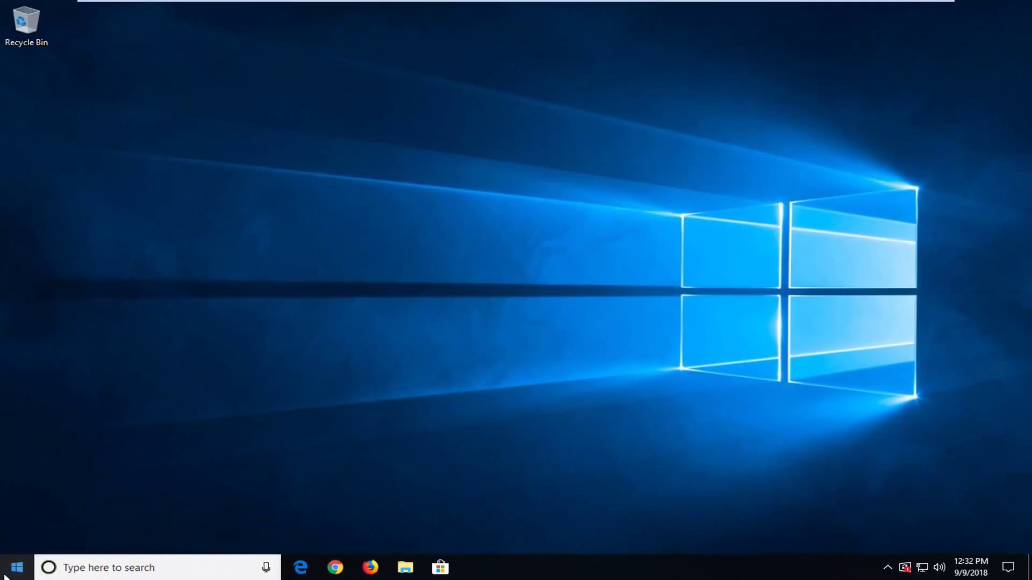
Search for 'control panel', keep the Large icons view, and open the Sound item
{"action": "left_click", "coordinate": [6, 575]}
{"action": "type", "text": "contro"}
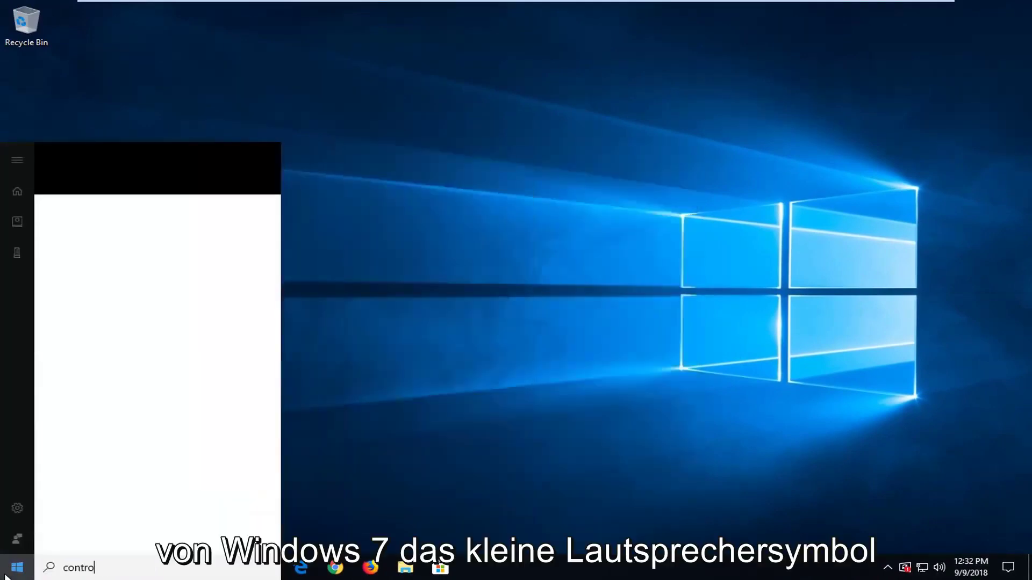
{"action": "type", "text": "l panel"}
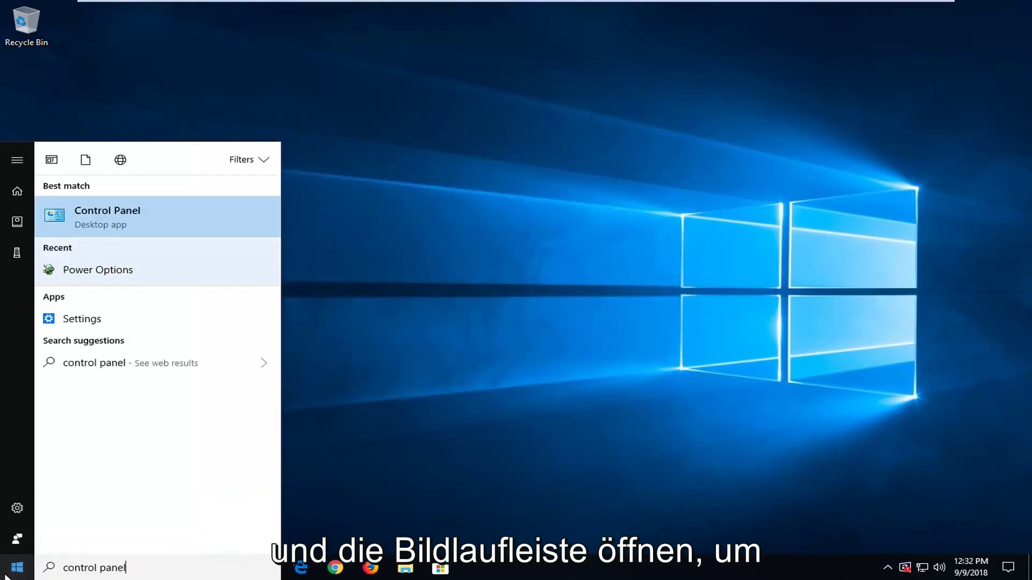
{"action": "left_click", "coordinate": [121, 223]}
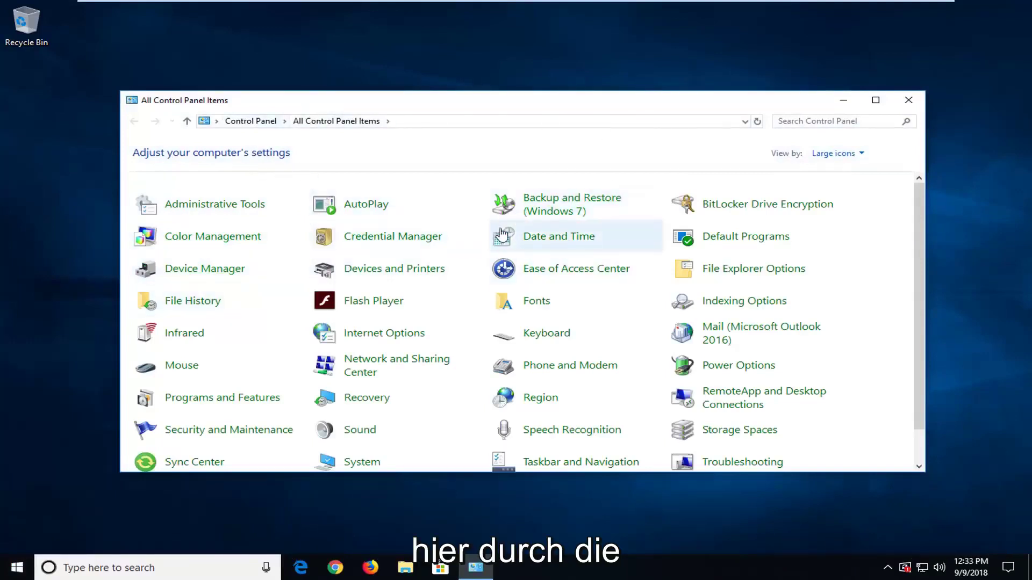
{"action": "left_click", "coordinate": [838, 153]}
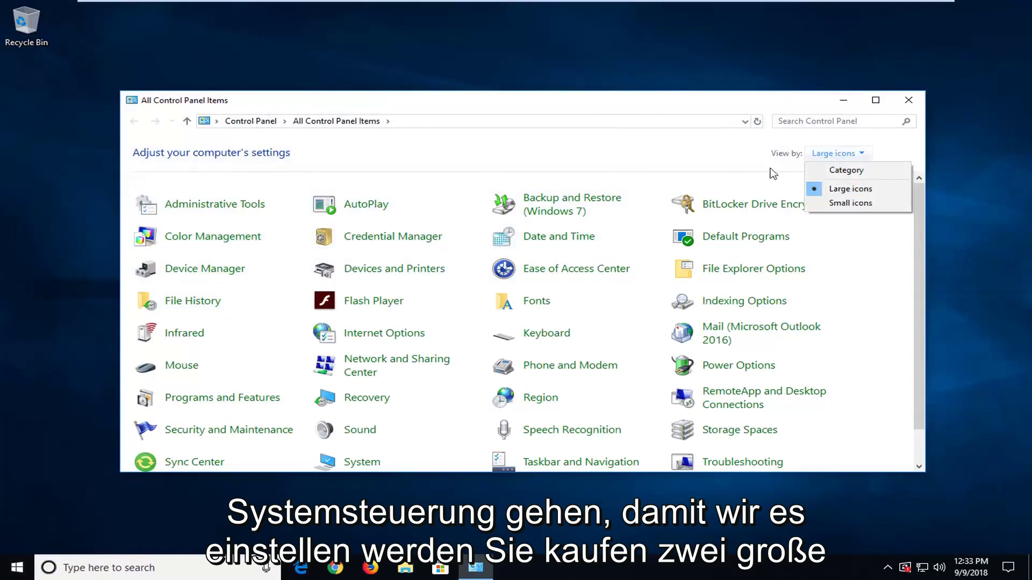
{"action": "left_click", "coordinate": [653, 181]}
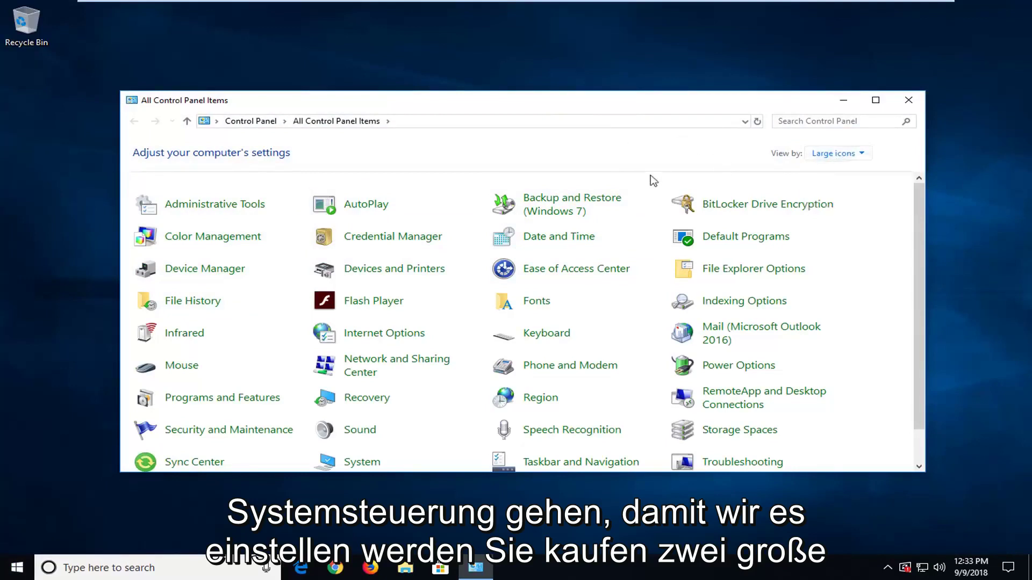
{"action": "left_click", "coordinate": [353, 436]}
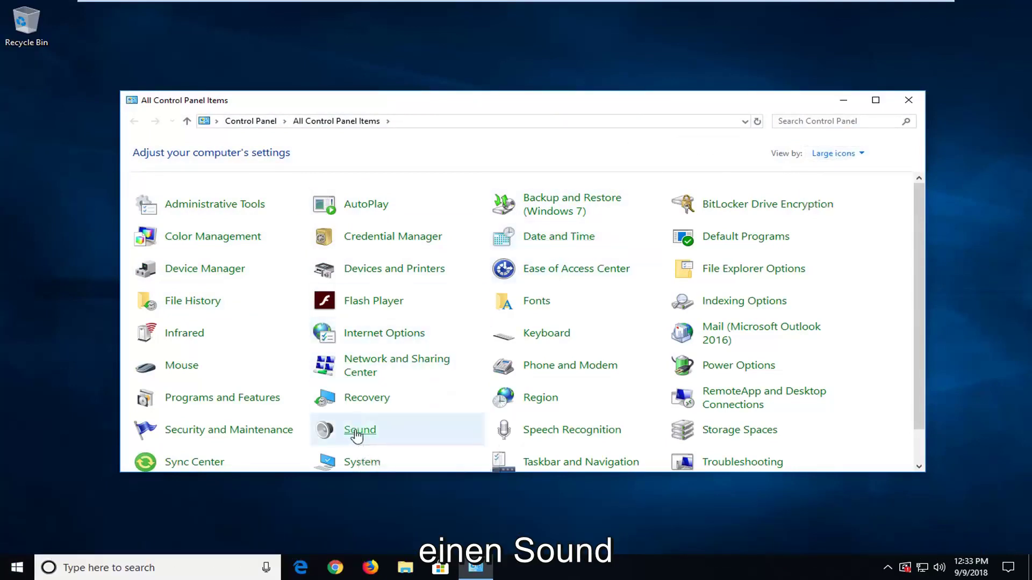
Centre the Sound window and look over the Speakers device, Recording and Sounds tabs
{"action": "left_click_drag", "start_coordinate": [146, 31], "coordinate": [457, 107]}
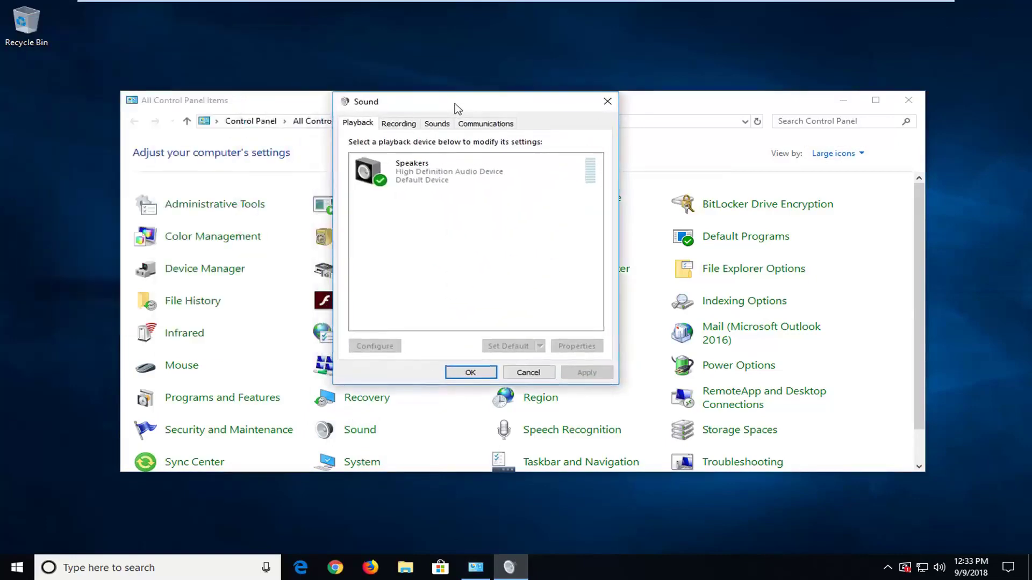
{"action": "left_click", "coordinate": [398, 179]}
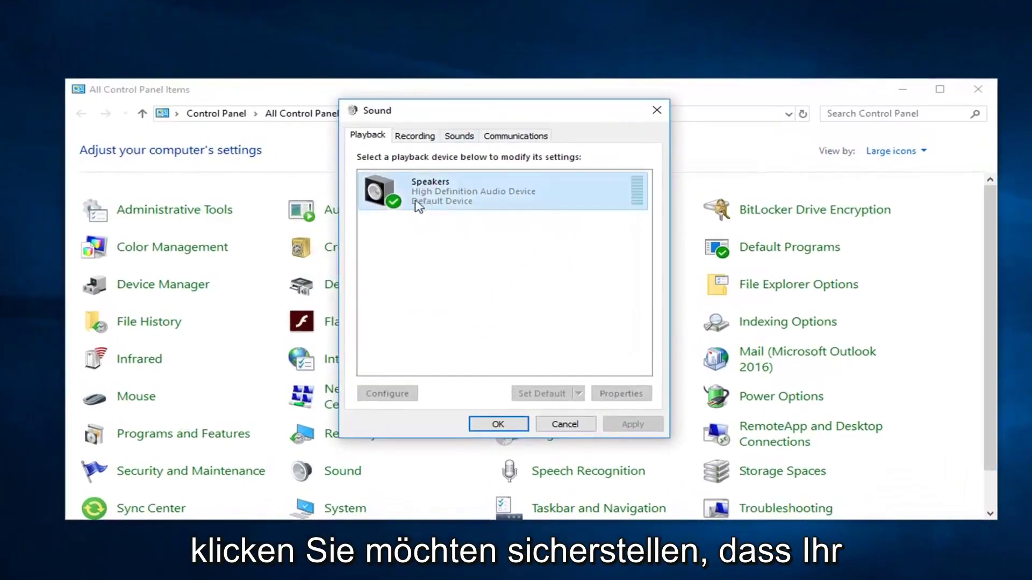
{"action": "left_click", "coordinate": [418, 207]}
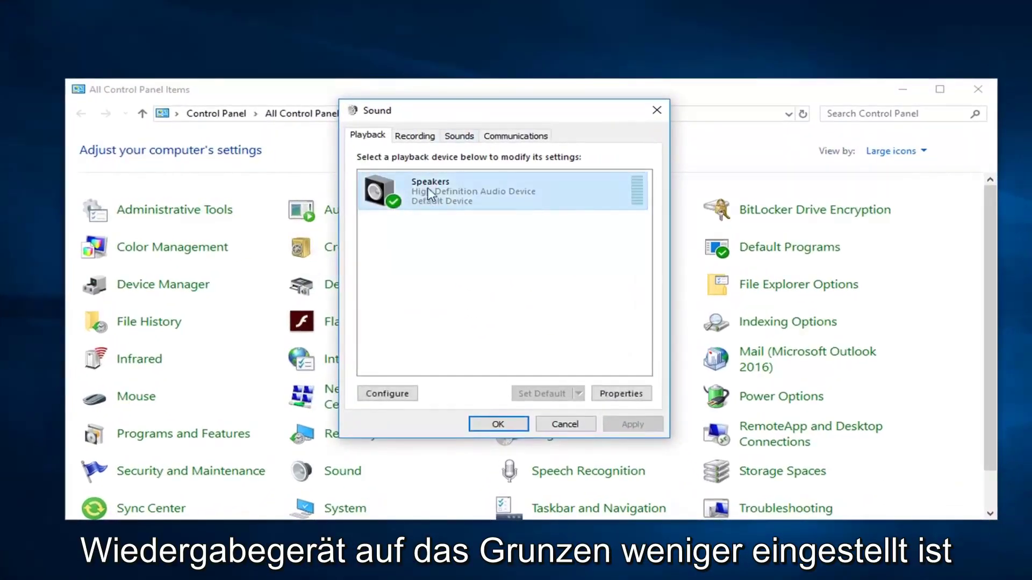
{"action": "left_click", "coordinate": [460, 283]}
{"action": "right_click", "coordinate": [423, 265]}
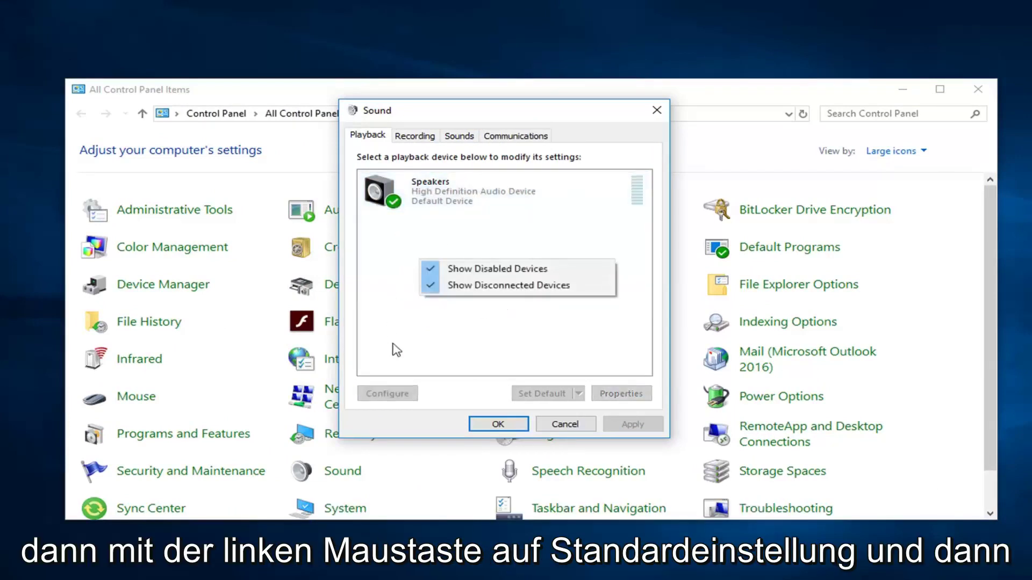
{"action": "left_click", "coordinate": [384, 325]}
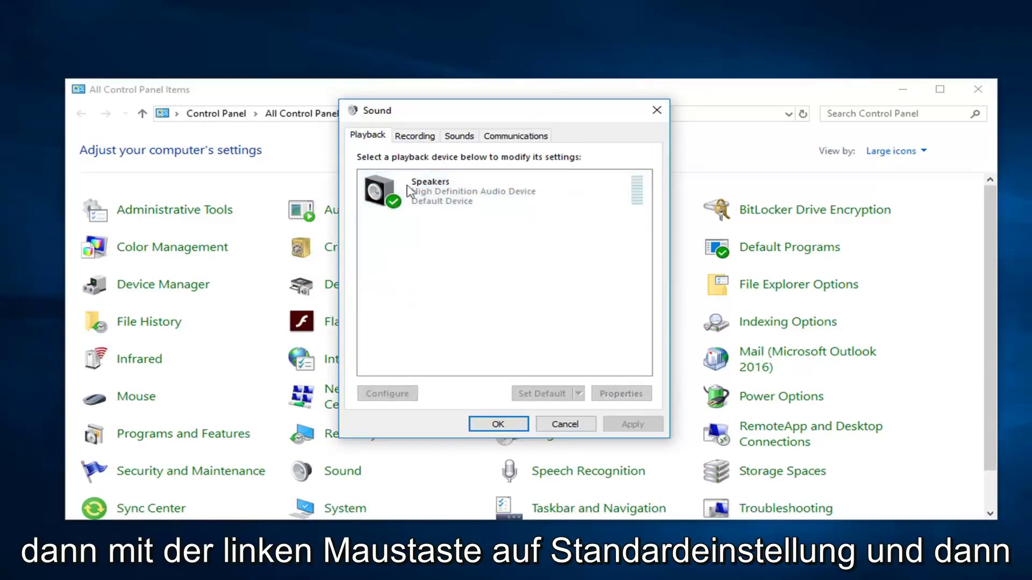
{"action": "left_click", "coordinate": [418, 139]}
{"action": "left_click", "coordinate": [456, 138]}
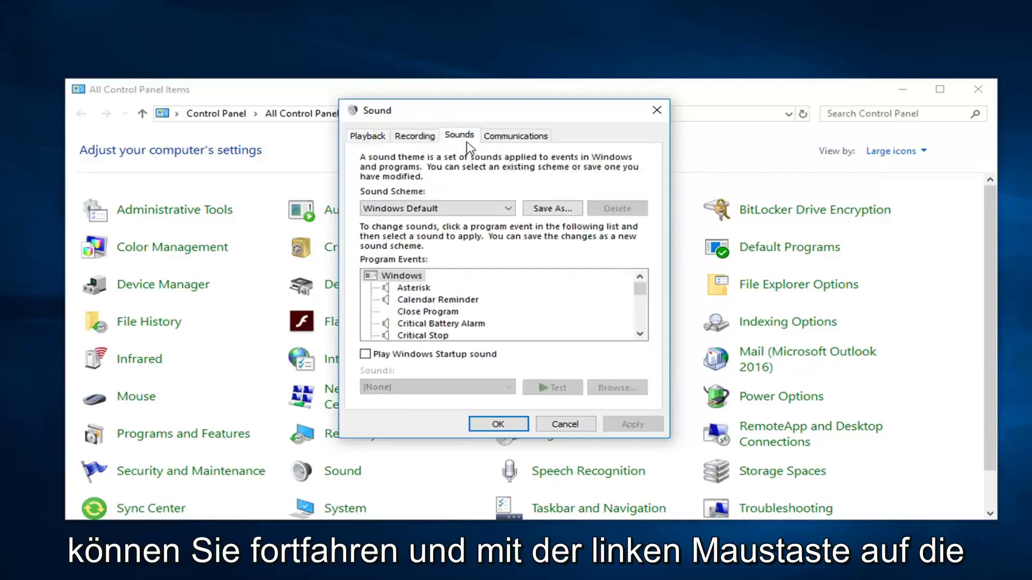
Set communications activity to 'Do nothing', apply it and close with OK
{"action": "left_click", "coordinate": [510, 139]}
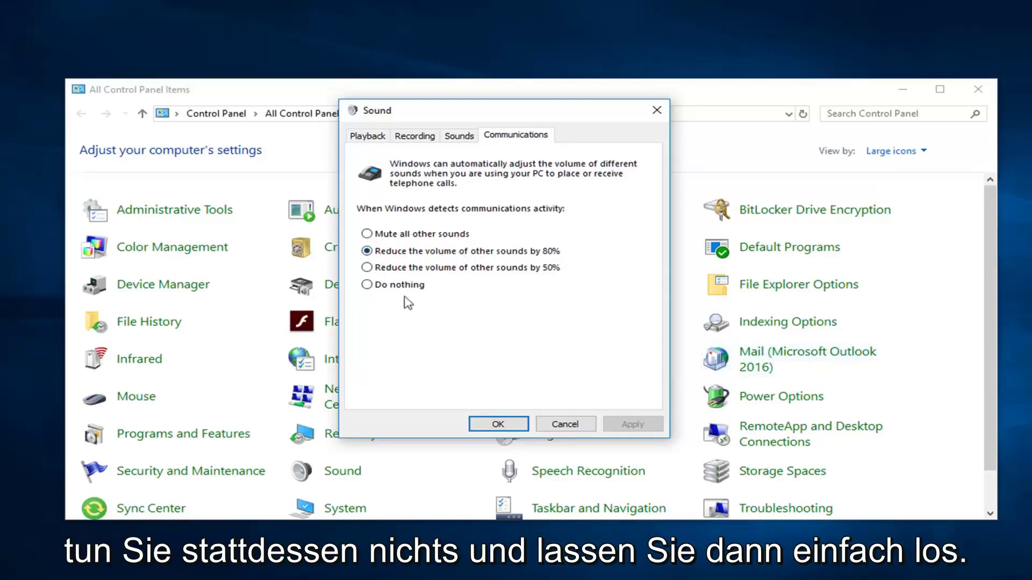
{"action": "left_click", "coordinate": [376, 285]}
{"action": "left_click", "coordinate": [627, 423]}
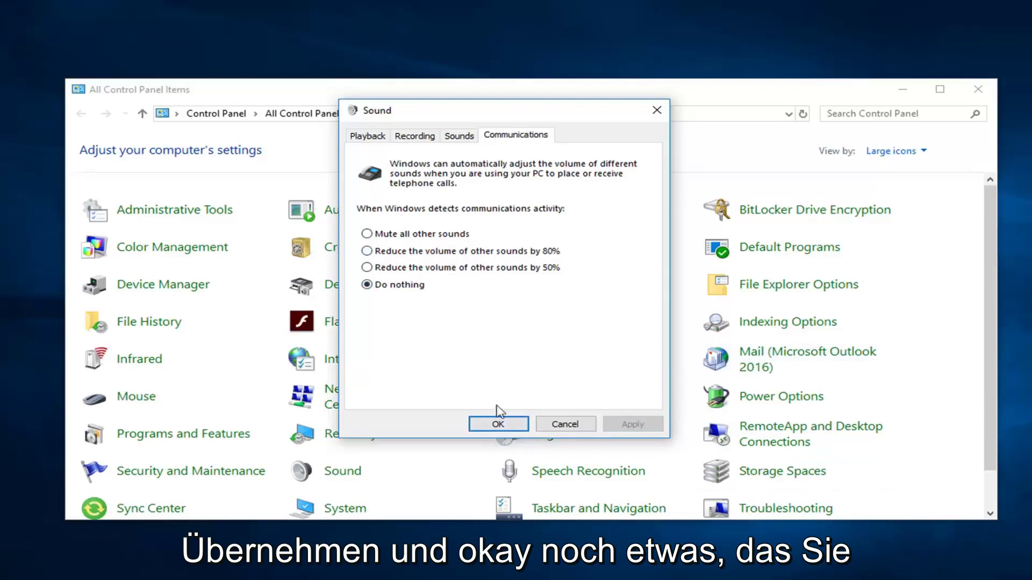
{"action": "left_click", "coordinate": [486, 428]}
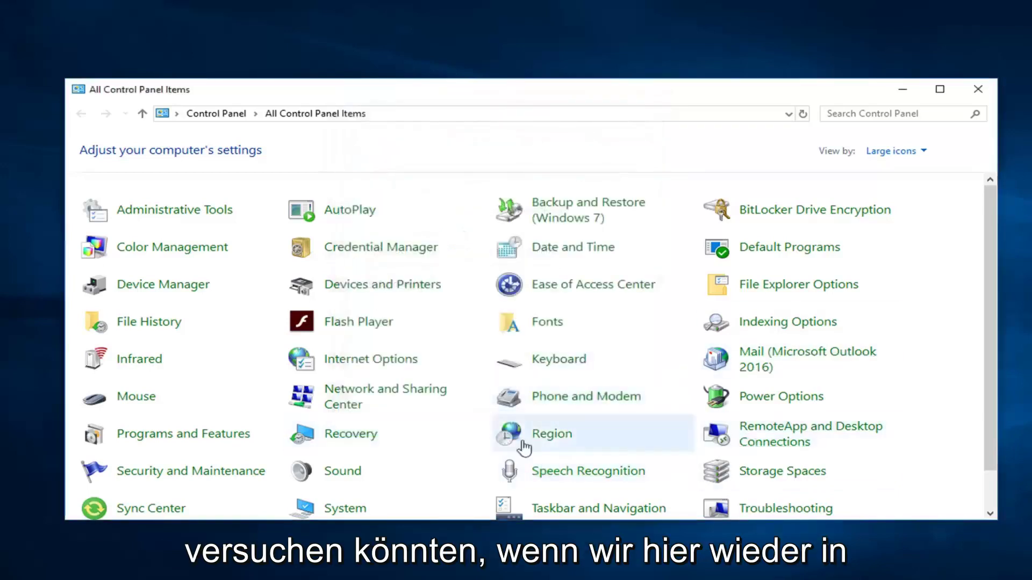
Reopen Sound, select the Speakers playback device and open its Properties
{"action": "left_click", "coordinate": [342, 471]}
{"action": "left_click_drag", "start_coordinate": [183, 32], "coordinate": [538, 96]}
{"action": "left_click", "coordinate": [413, 111]}
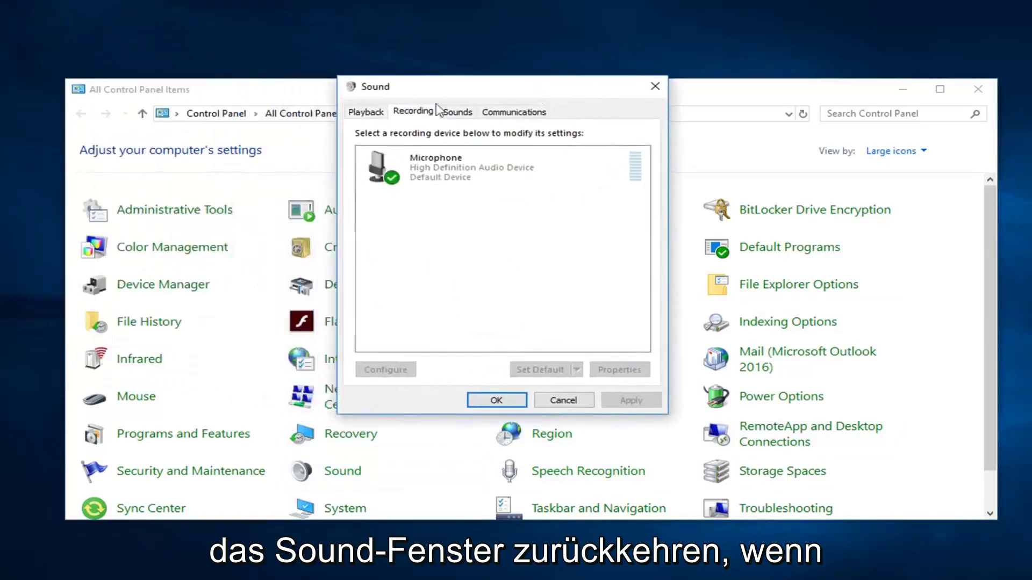
{"action": "left_click", "coordinate": [365, 112]}
{"action": "left_click", "coordinate": [389, 159]}
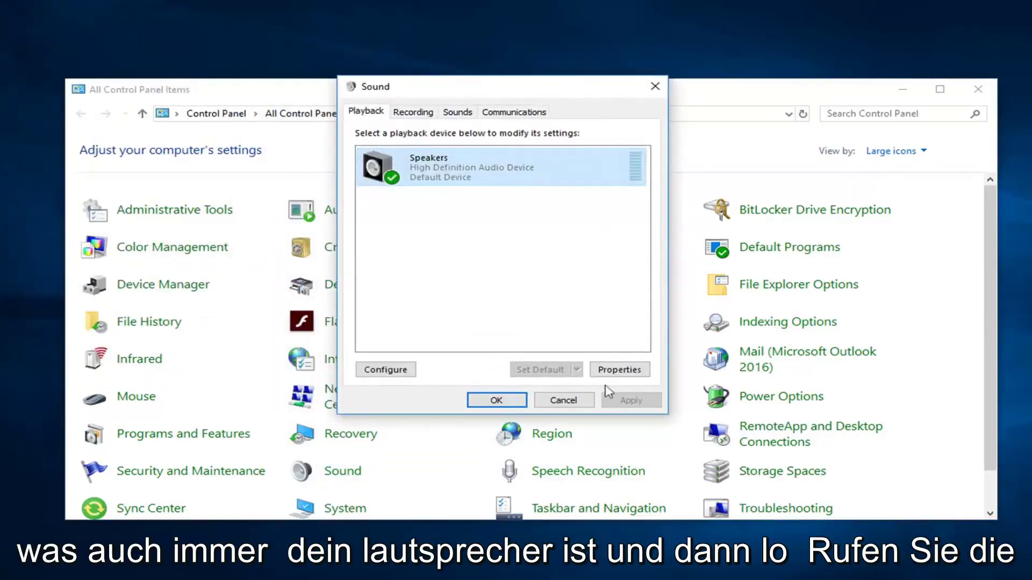
{"action": "left_click", "coordinate": [619, 370]}
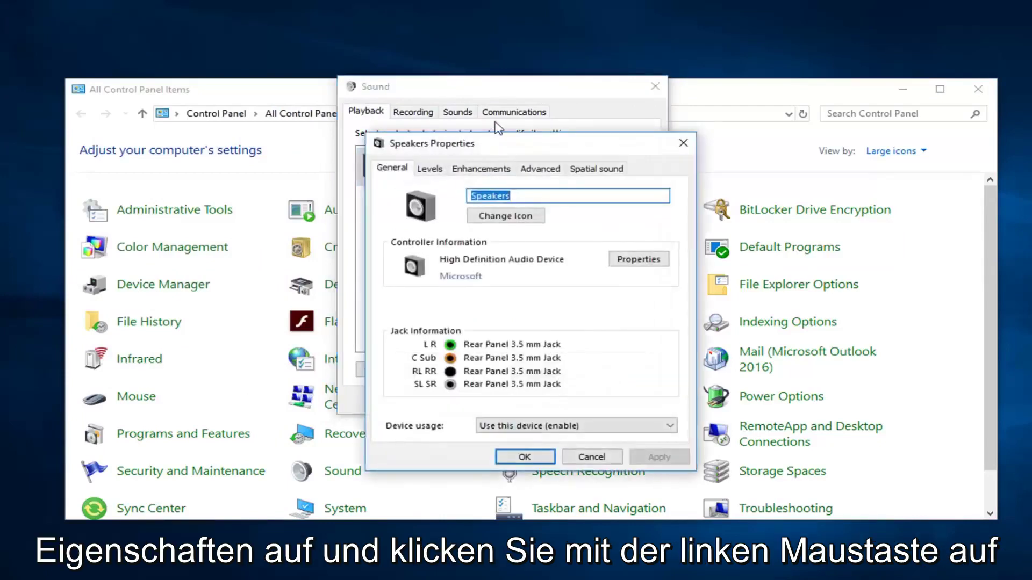
Check the Enhancements tab, raise the Speakers level from 92 to 93, and view the Advanced tab
{"action": "left_click_drag", "start_coordinate": [515, 144], "coordinate": [485, 97]}
{"action": "left_click", "coordinate": [444, 120]}
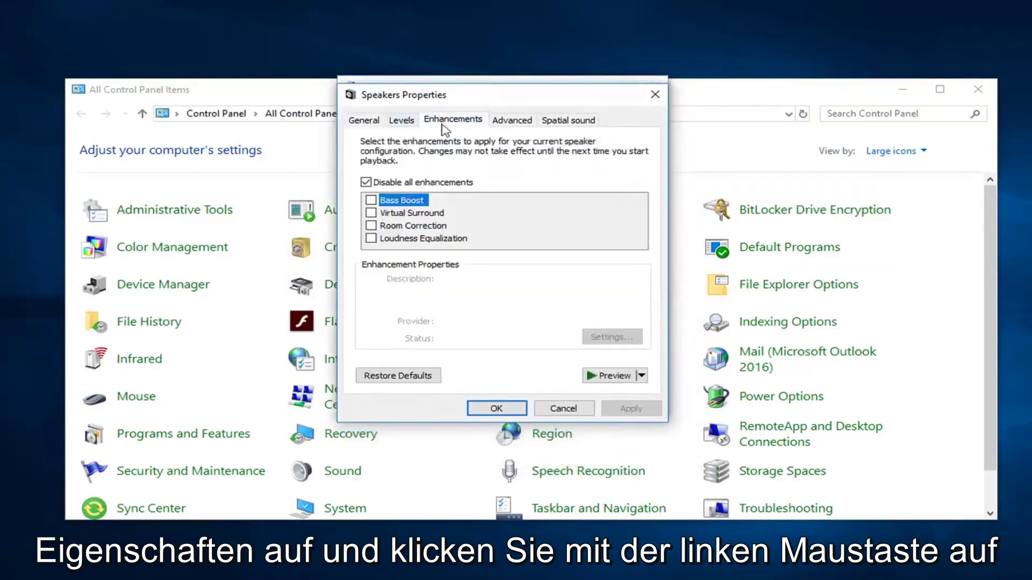
{"action": "left_click", "coordinate": [404, 122]}
{"action": "left_click", "coordinate": [516, 123]}
{"action": "left_click", "coordinate": [402, 122]}
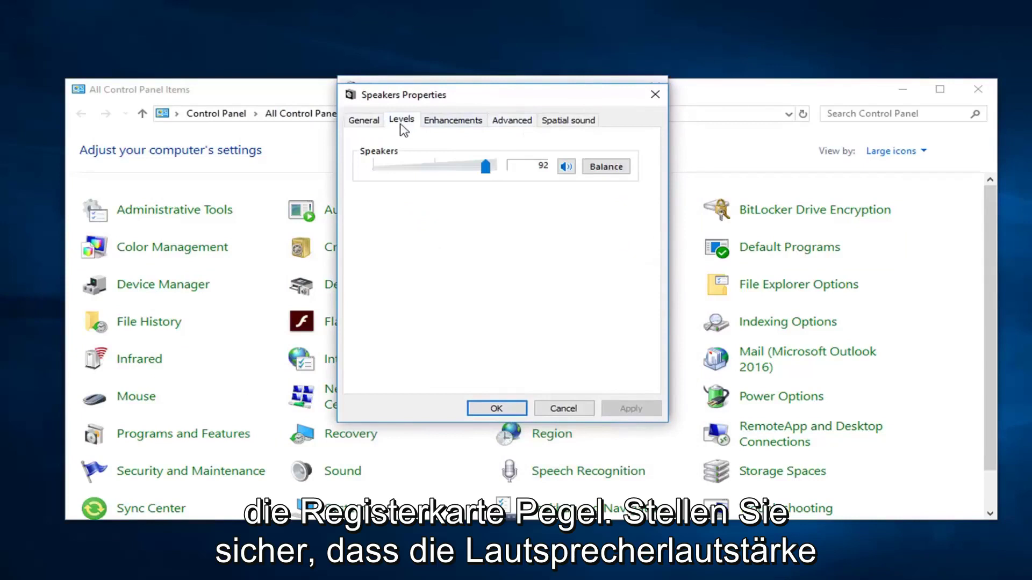
{"action": "left_click_drag", "start_coordinate": [483, 167], "coordinate": [476, 171]}
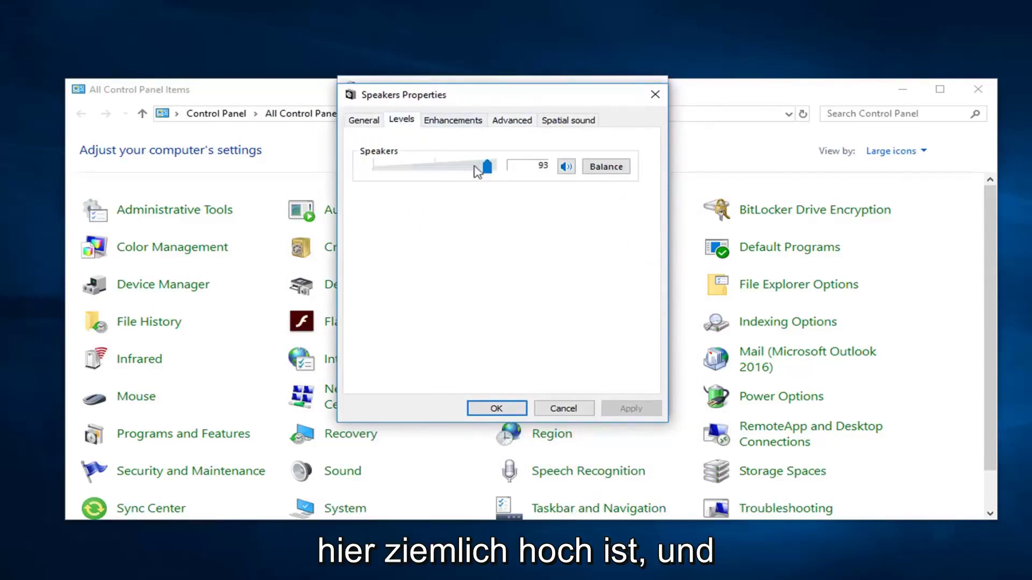
{"action": "left_click", "coordinate": [508, 123]}
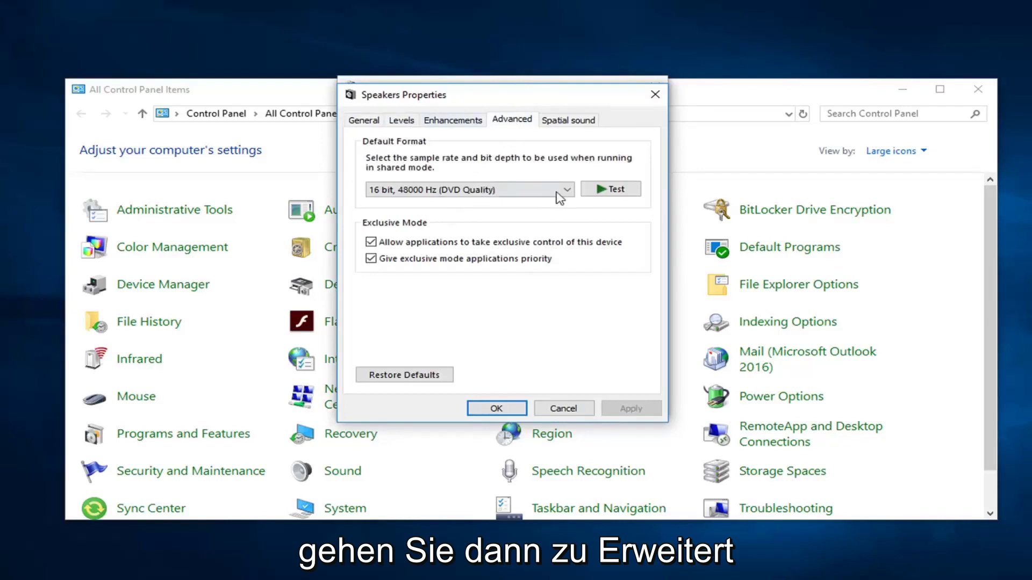
Set the Speakers default format to 24 bit, 192000 Hz (Studio Quality), apply and confirm with OK
{"action": "left_click", "coordinate": [555, 194]}
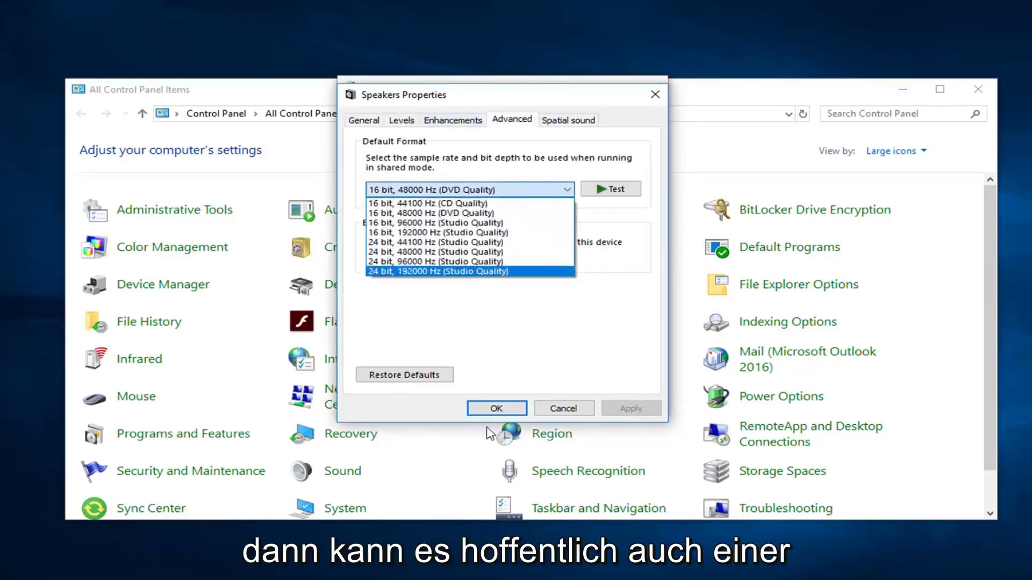
{"action": "left_click", "coordinate": [433, 233]}
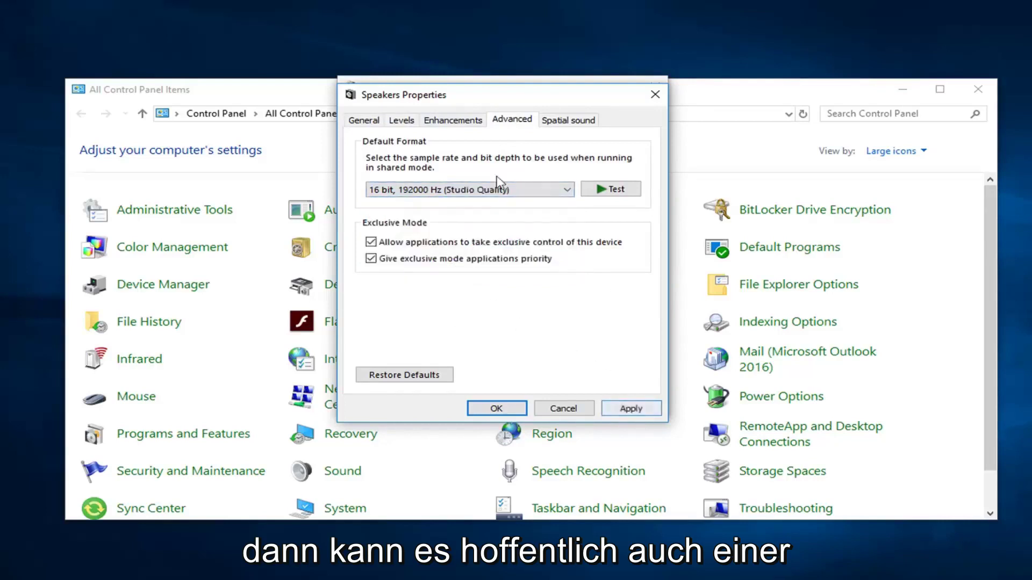
{"action": "left_click", "coordinate": [465, 191]}
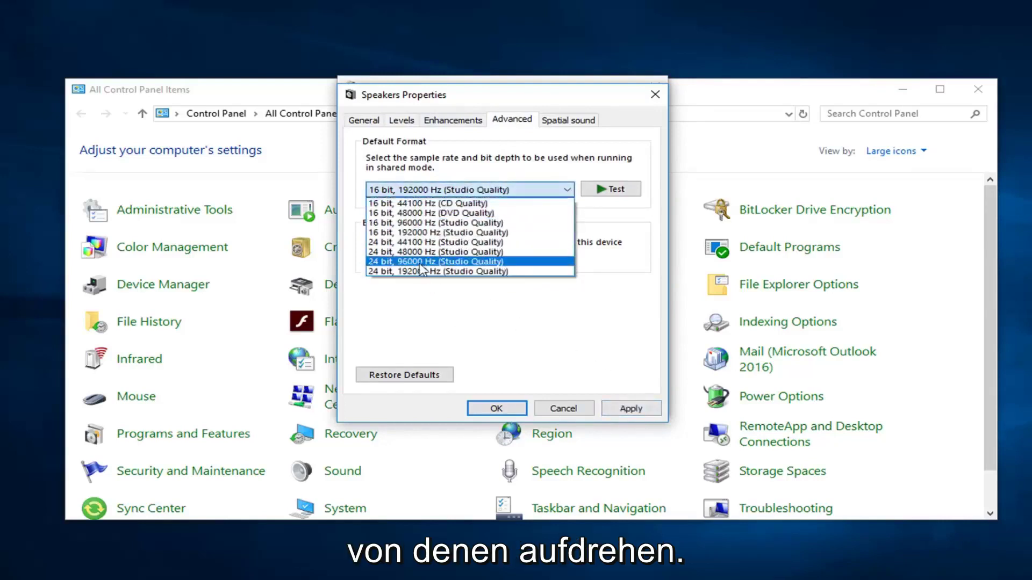
{"action": "left_click", "coordinate": [415, 273]}
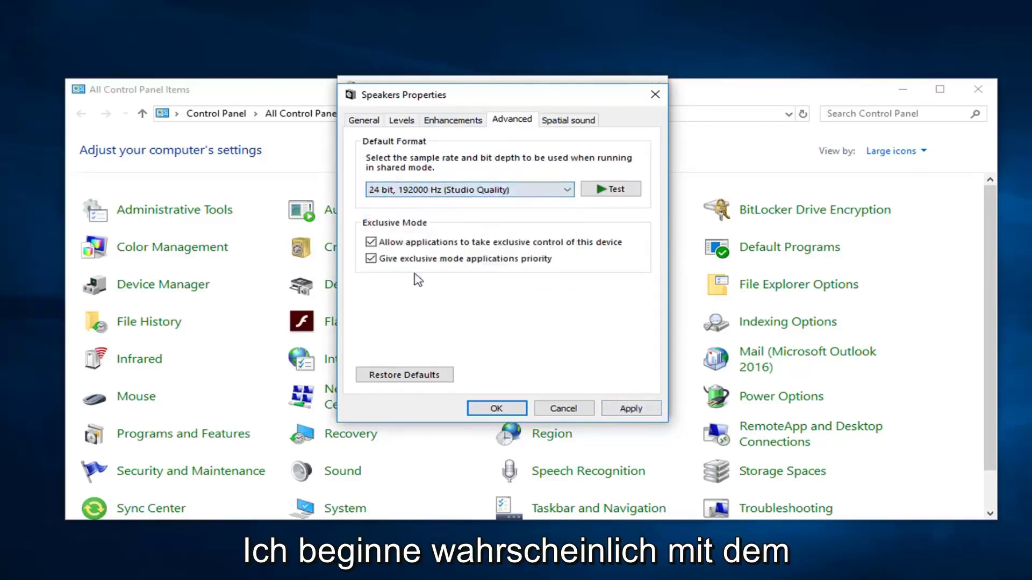
{"action": "left_click", "coordinate": [645, 411]}
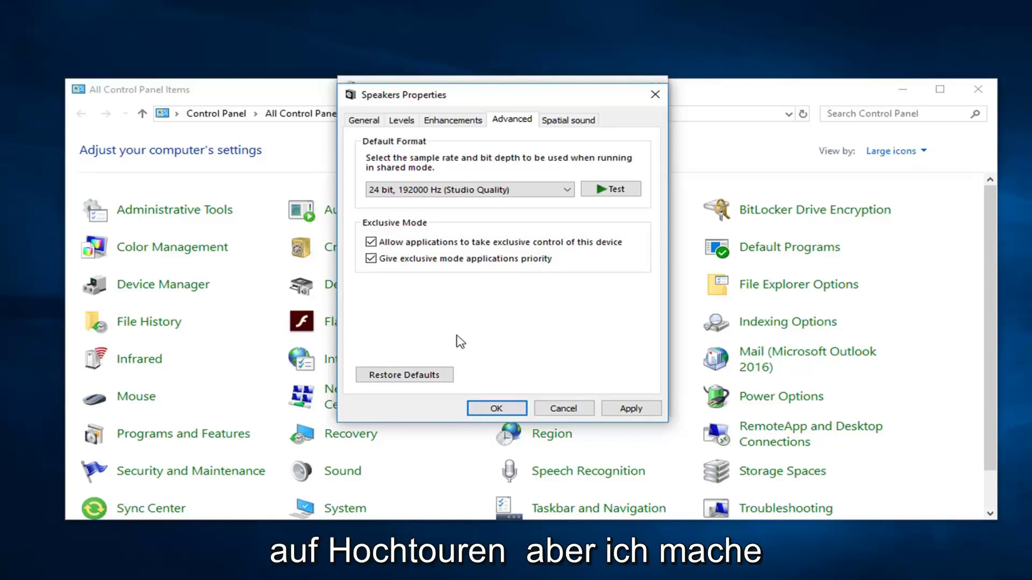
{"action": "left_click", "coordinate": [634, 411]}
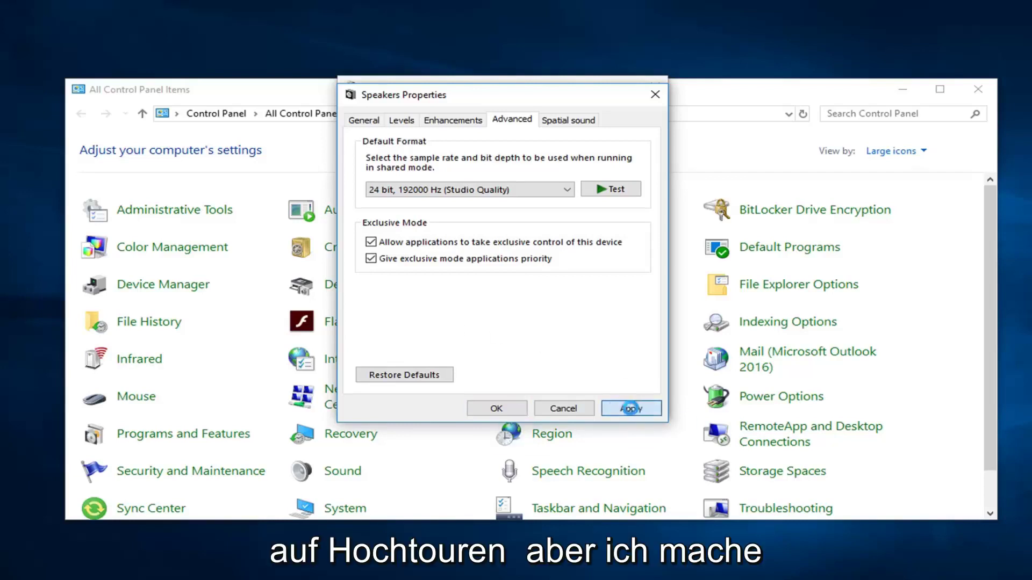
{"action": "left_click", "coordinate": [560, 409]}
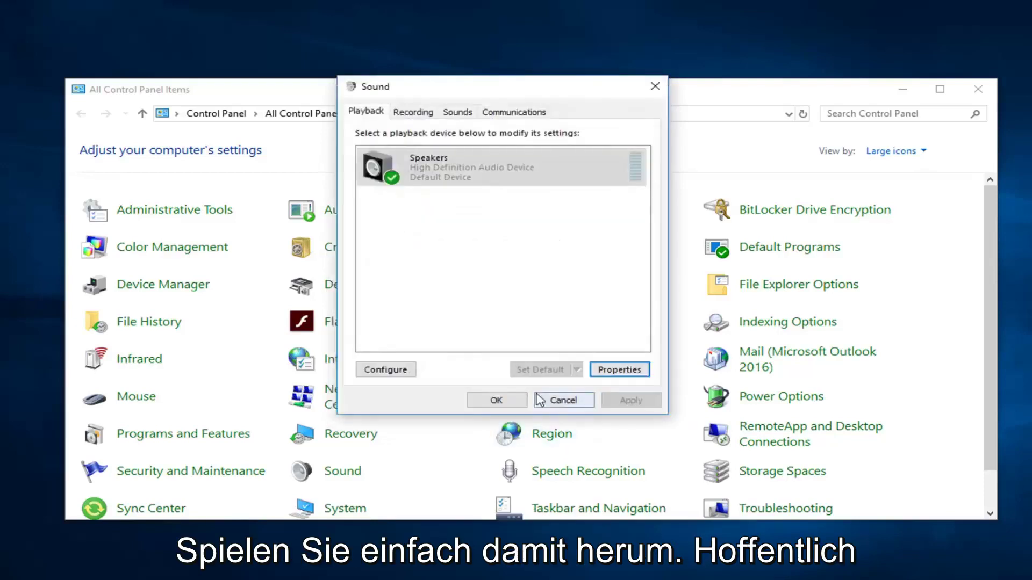
Close the Sound dialog and then the Control Panel window
{"action": "left_click", "coordinate": [651, 90]}
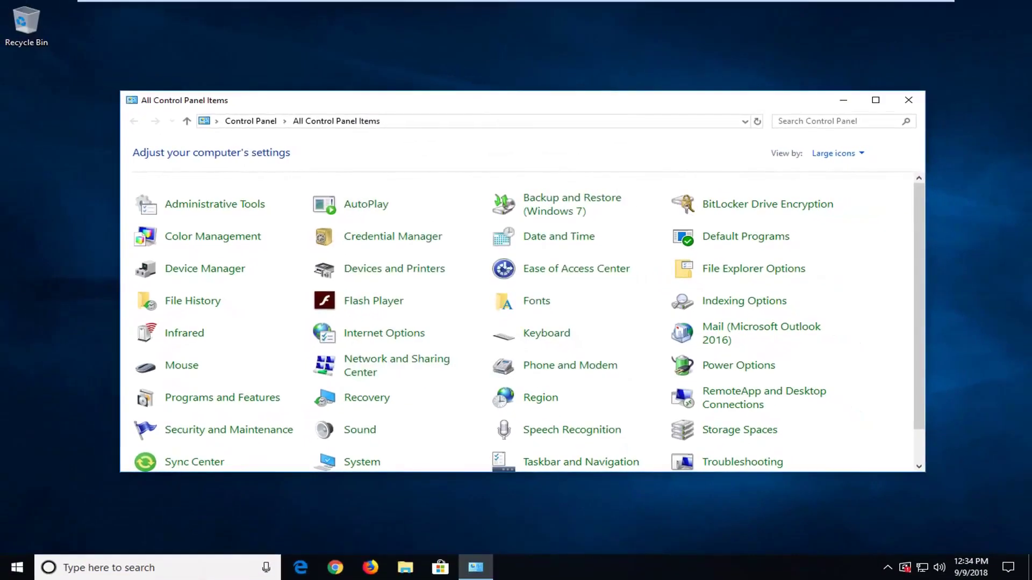
{"action": "left_click", "coordinate": [908, 100]}
Search Start for 'troubleshoot' and open the Troubleshoot system settings page
{"action": "left_click", "coordinate": [3, 571]}
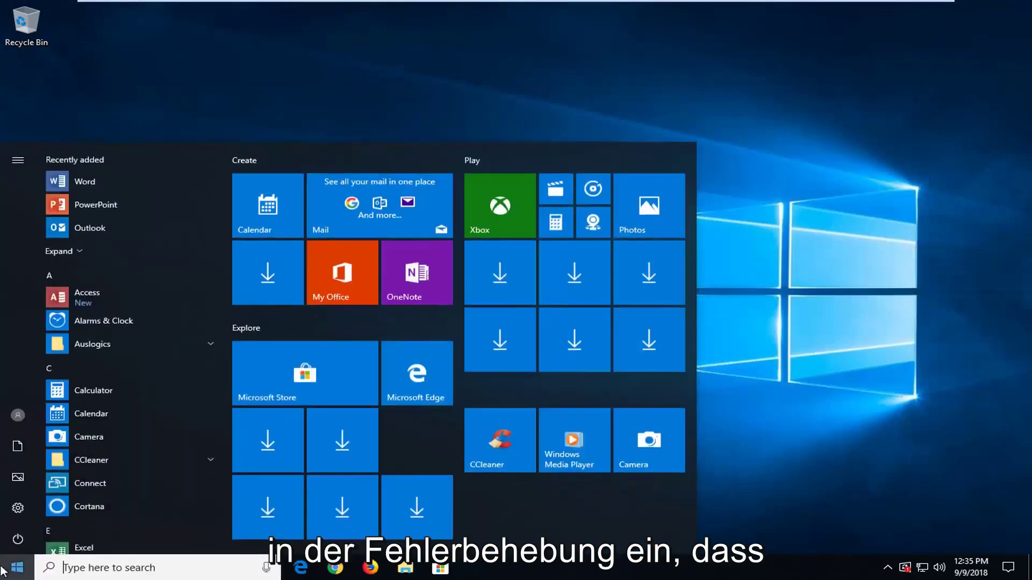
{"action": "type", "text": "troubleshoot"}
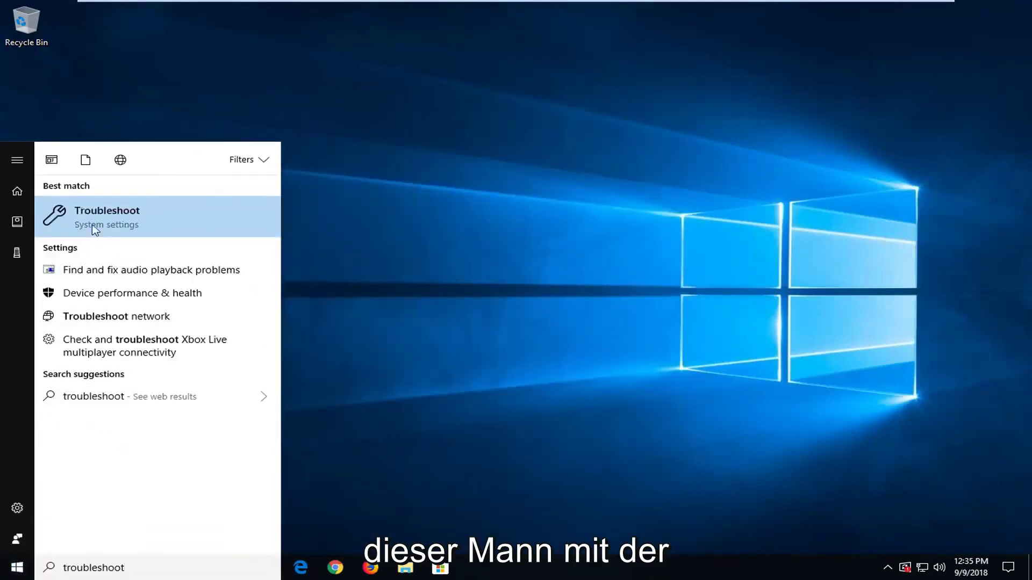
{"action": "left_click", "coordinate": [93, 213]}
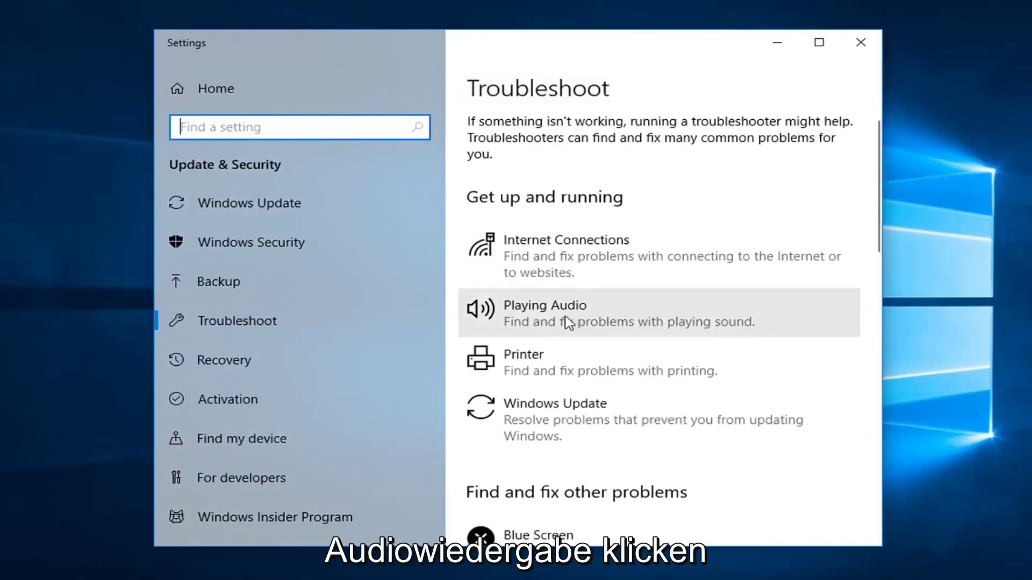
Expand Playing Audio and run the troubleshooter until it suggests disabling sound enhancements
{"action": "left_click", "coordinate": [642, 320]}
{"action": "left_click", "coordinate": [720, 365]}
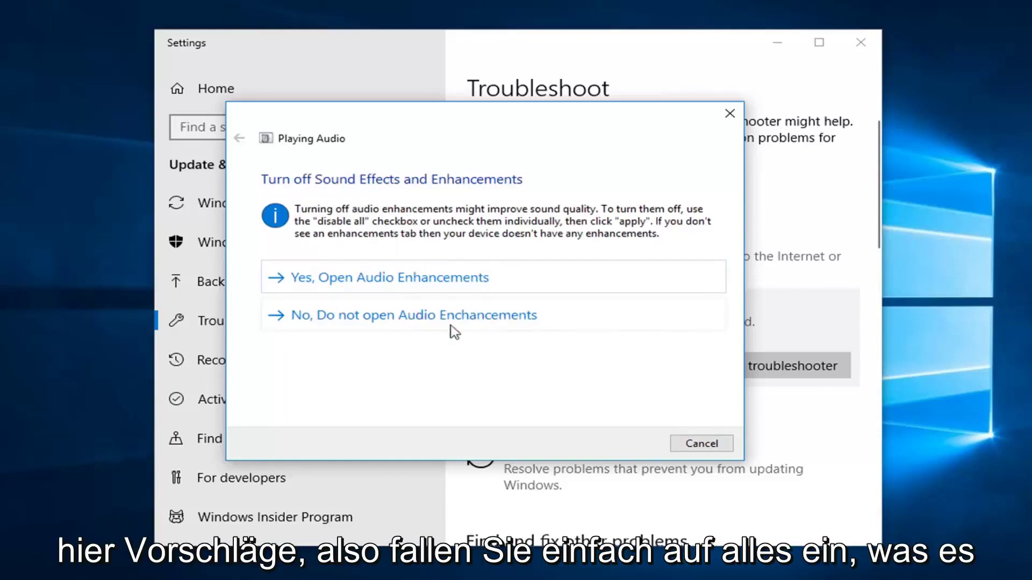
Answer 'No, Do not open Audio Enhancements' so the troubleshooter continues
{"action": "left_click", "coordinate": [389, 321]}
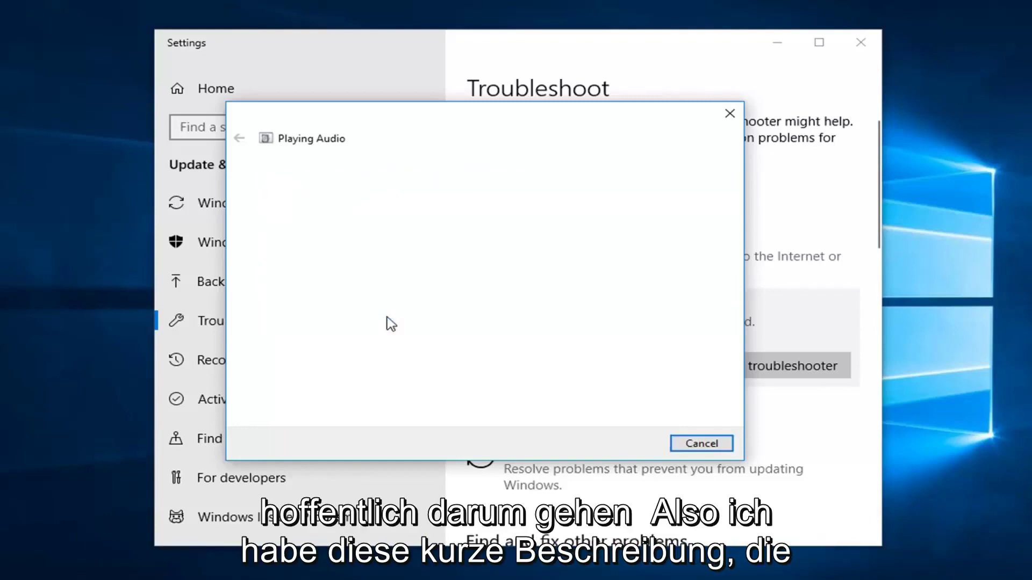